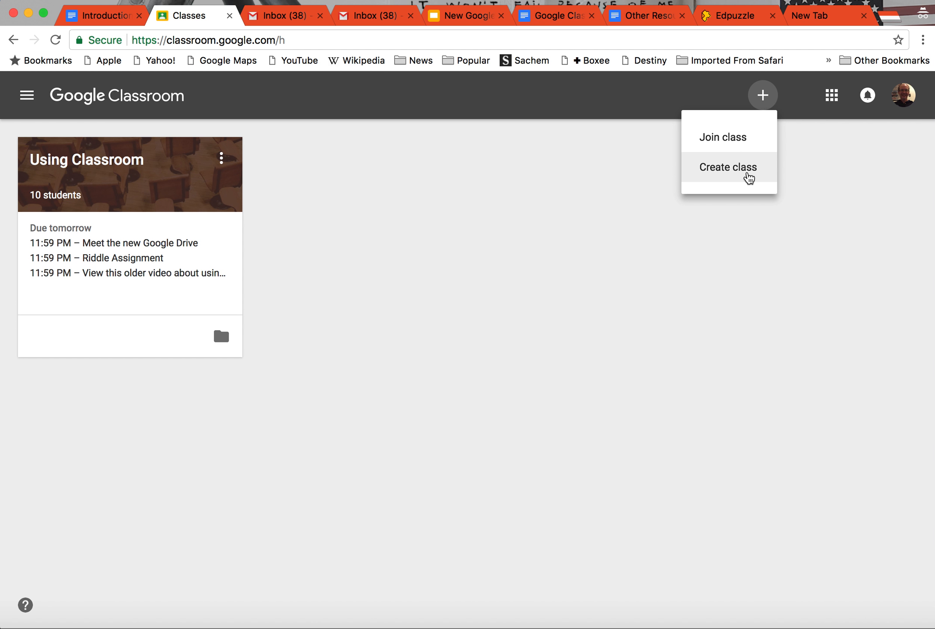
# Step: Create a new class named "Sample Class", leaving the section and subject blank
pyautogui.click(749, 178)
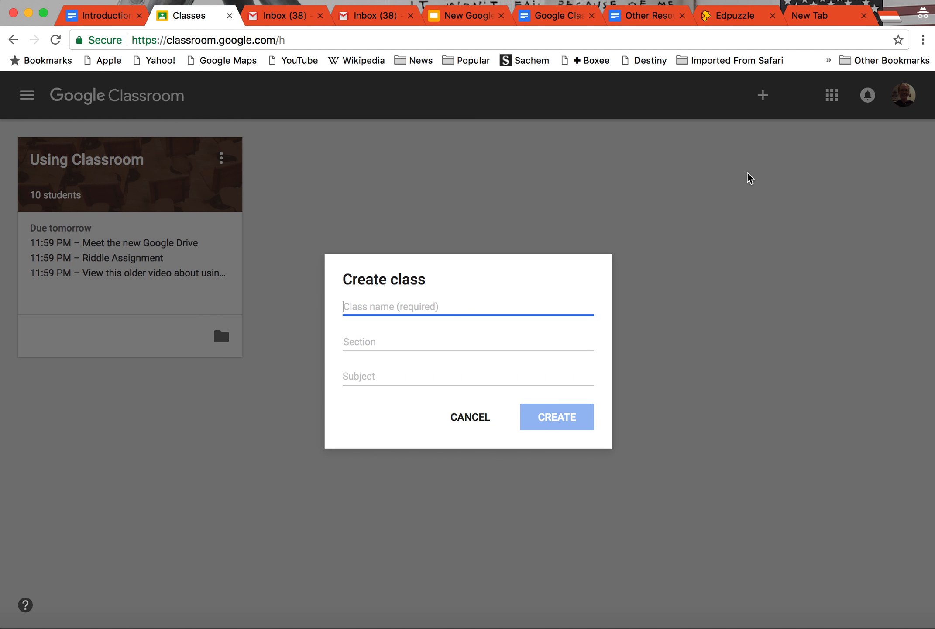
pyautogui.write('Sample Class')
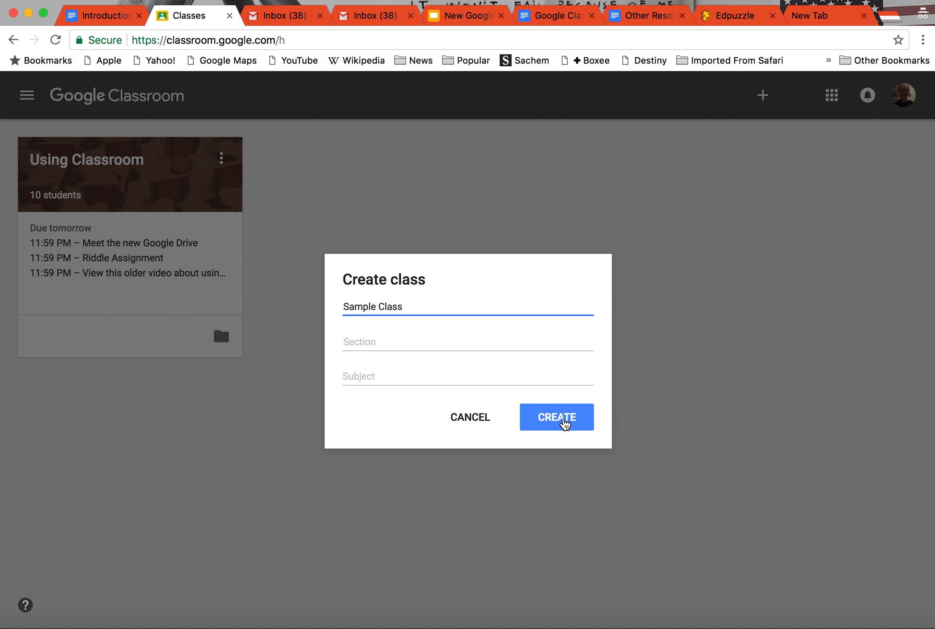
pyautogui.click(563, 420)
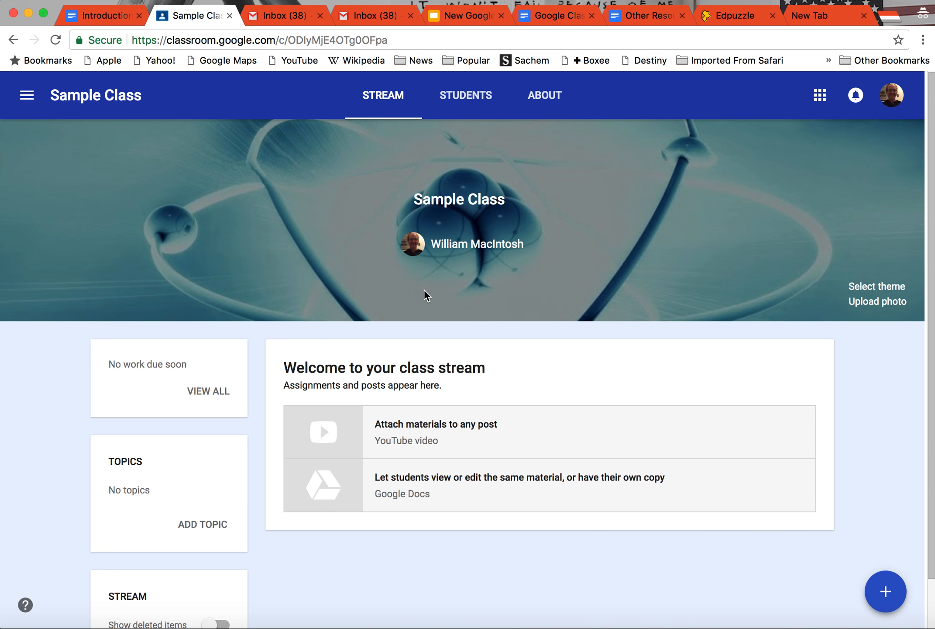
# Step: Return to the overview of all classes and reopen Sample Class from there
pyautogui.click(29, 97)
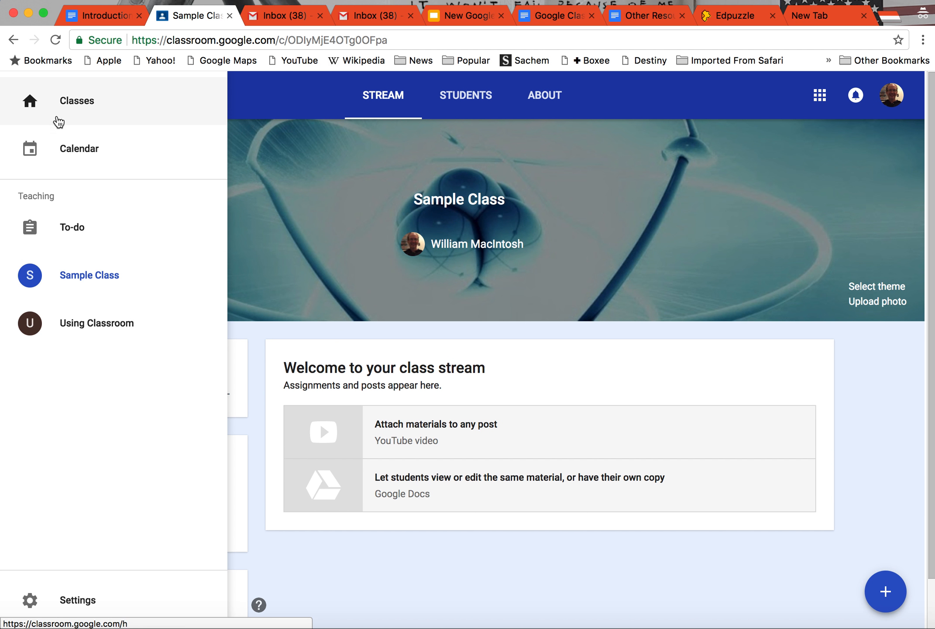
pyautogui.click(59, 107)
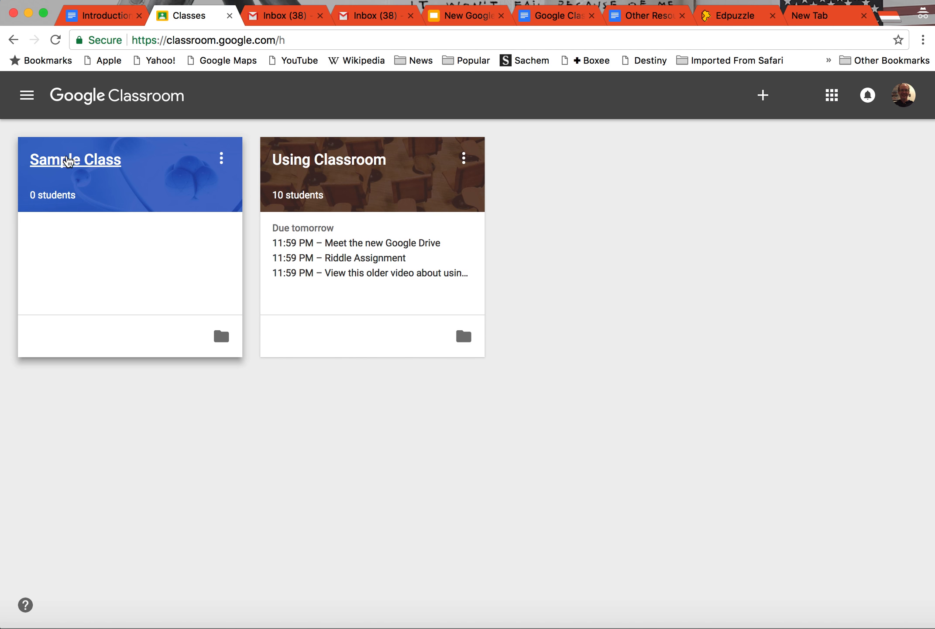
pyautogui.click(68, 163)
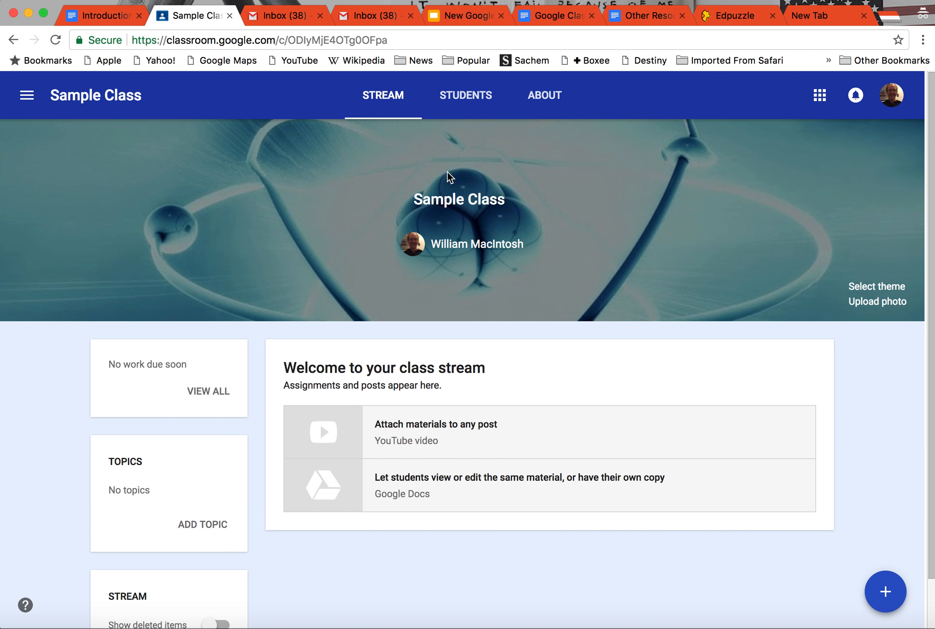
# Step: View the Students and About pages of Sample Class and return to its stream
pyautogui.click(466, 97)
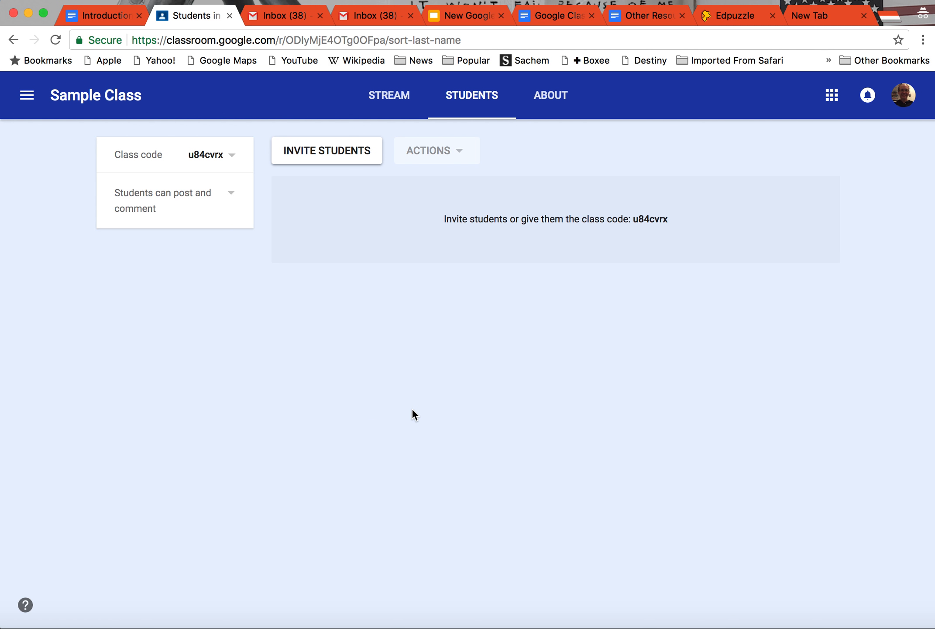
pyautogui.click(551, 107)
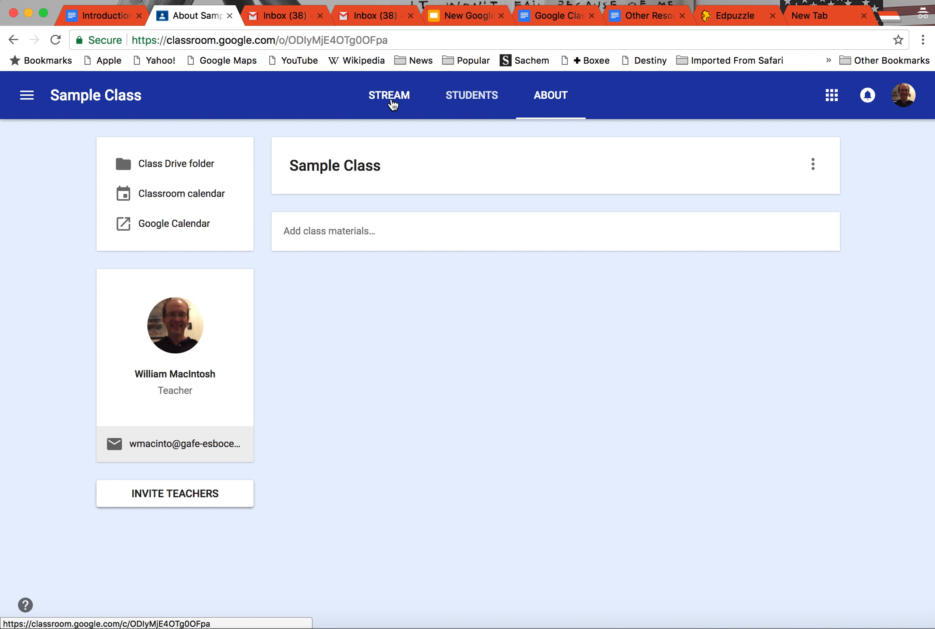
pyautogui.click(392, 104)
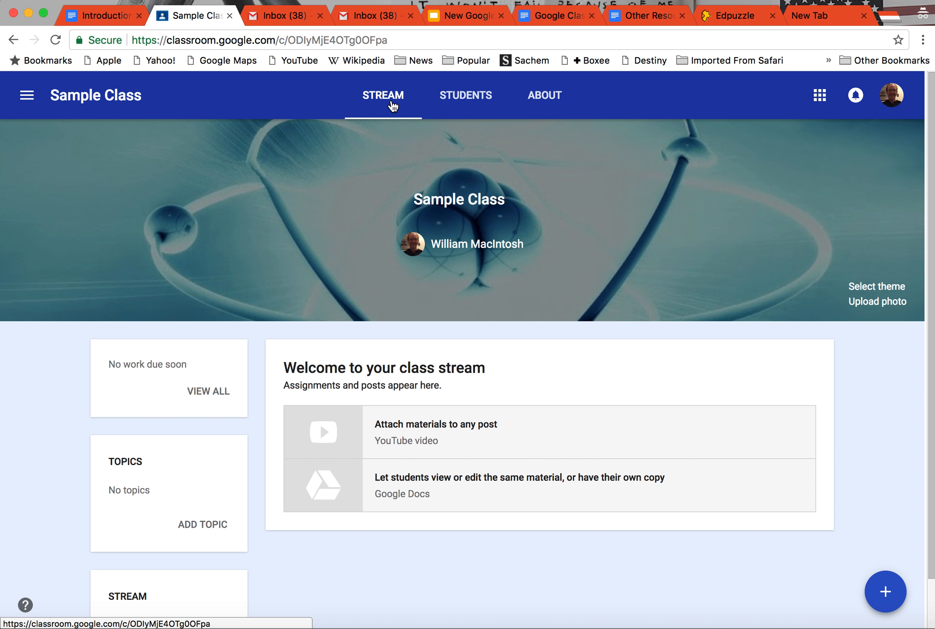
# Step: Display the class code from the Students page in full screen, close it, and return to the stream
pyautogui.click(456, 103)
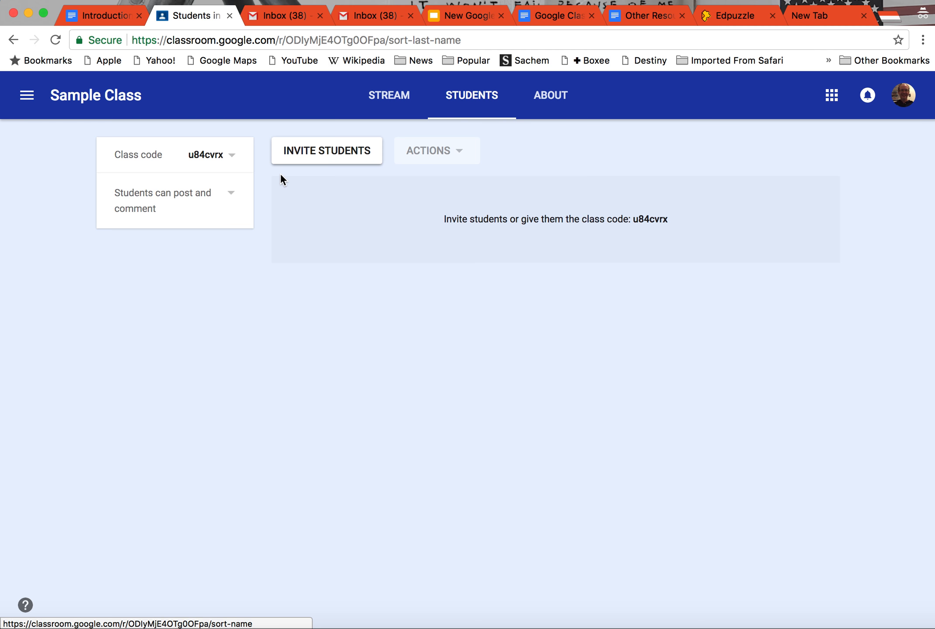
pyautogui.click(235, 158)
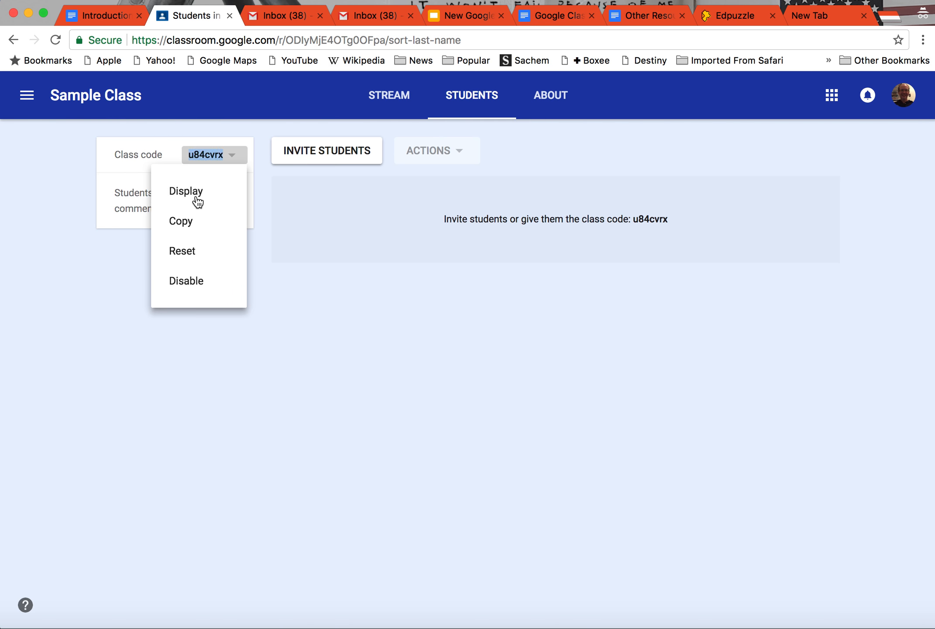
pyautogui.click(198, 201)
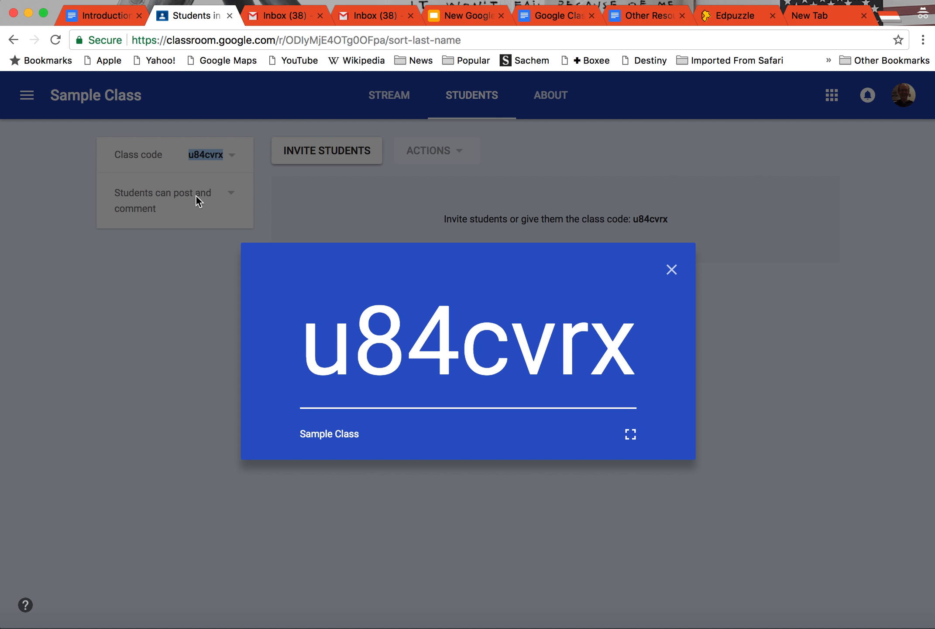
pyautogui.click(631, 435)
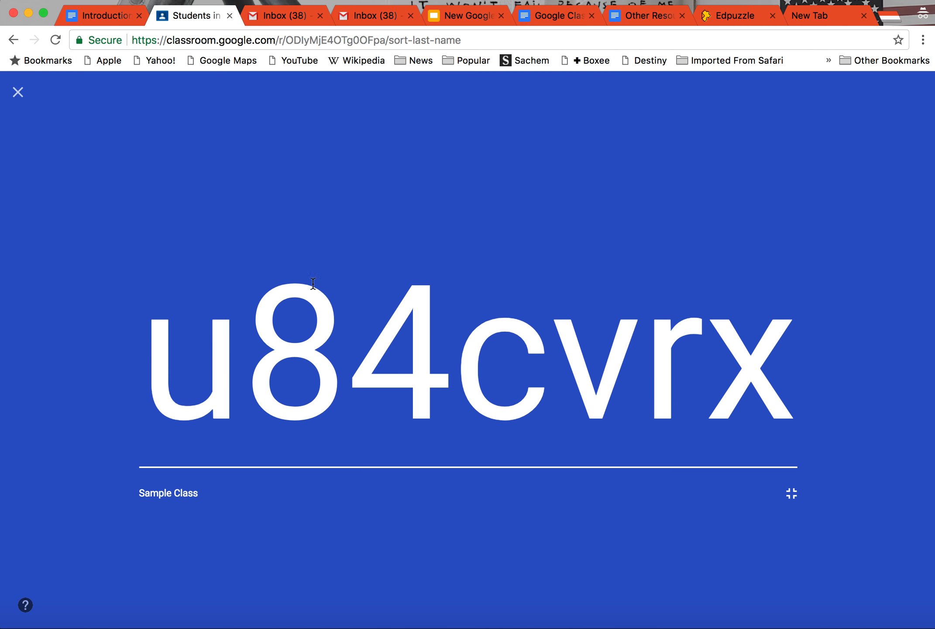
pyautogui.click(19, 92)
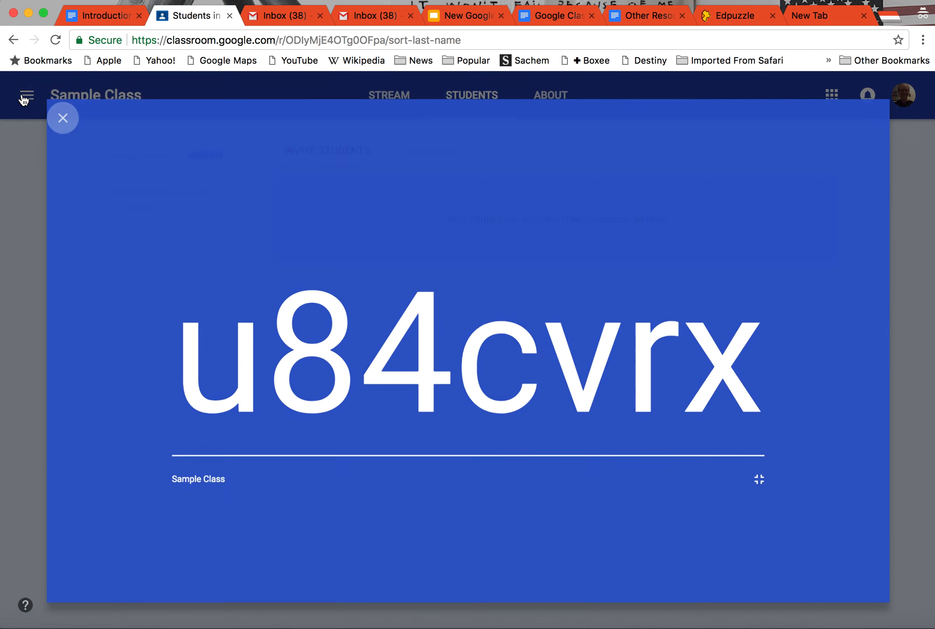
pyautogui.click(393, 107)
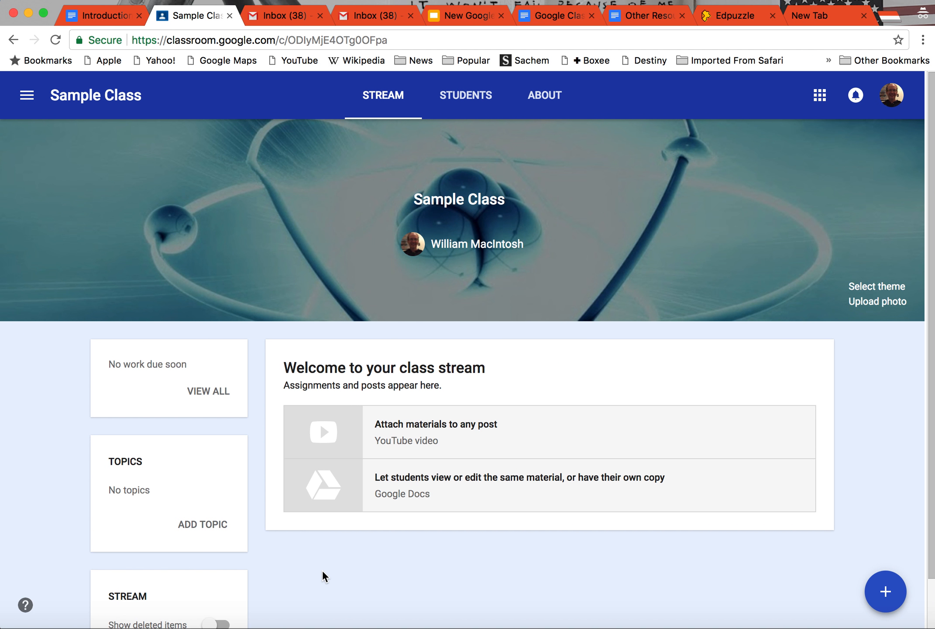
# Step: Create an announcement for Sample Class with the text "Welcome to the Class"
pyautogui.scroll(-3, 323, 576)
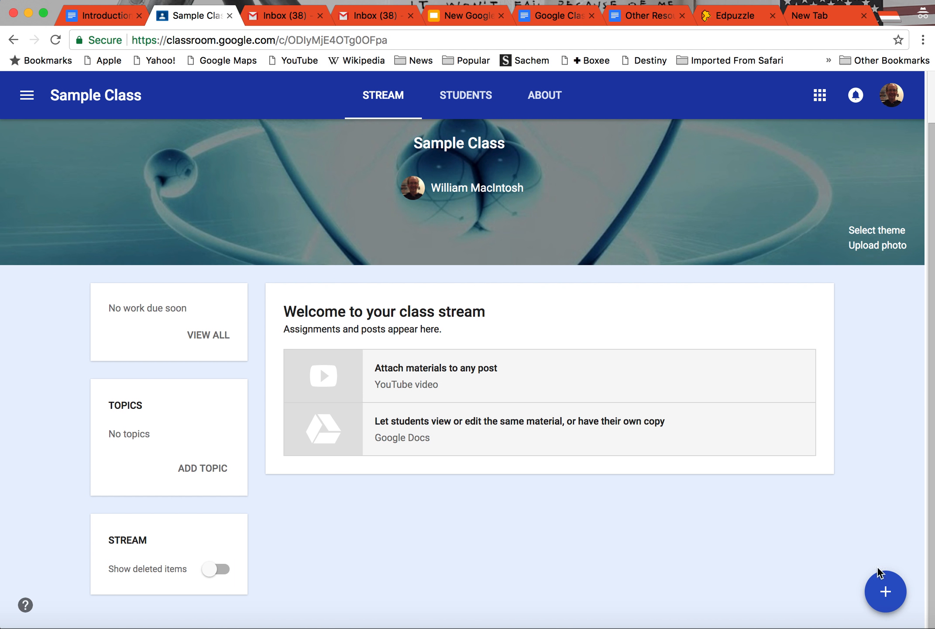
pyautogui.moveTo(887, 593)
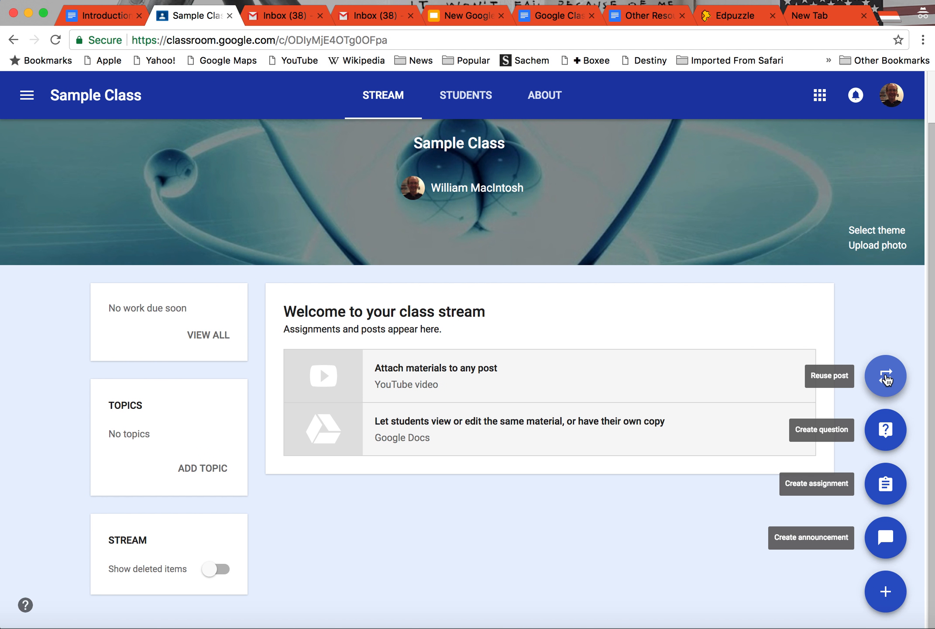
pyautogui.click(886, 544)
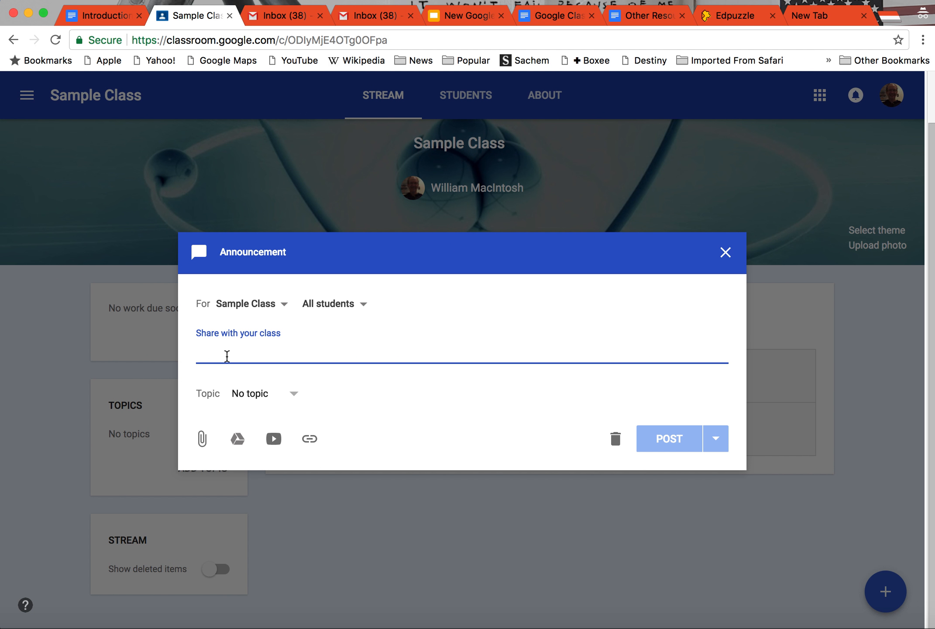
pyautogui.write('Welcome to t')
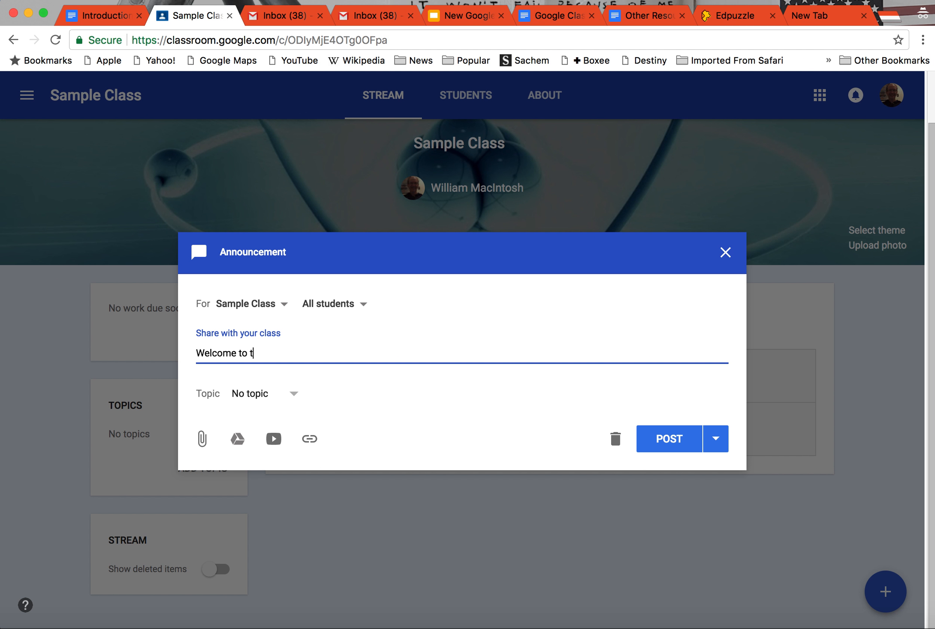
pyautogui.write('he Class')
# Step: Assign a newly created topic named "Announcement" to the announcement
pyautogui.click(295, 397)
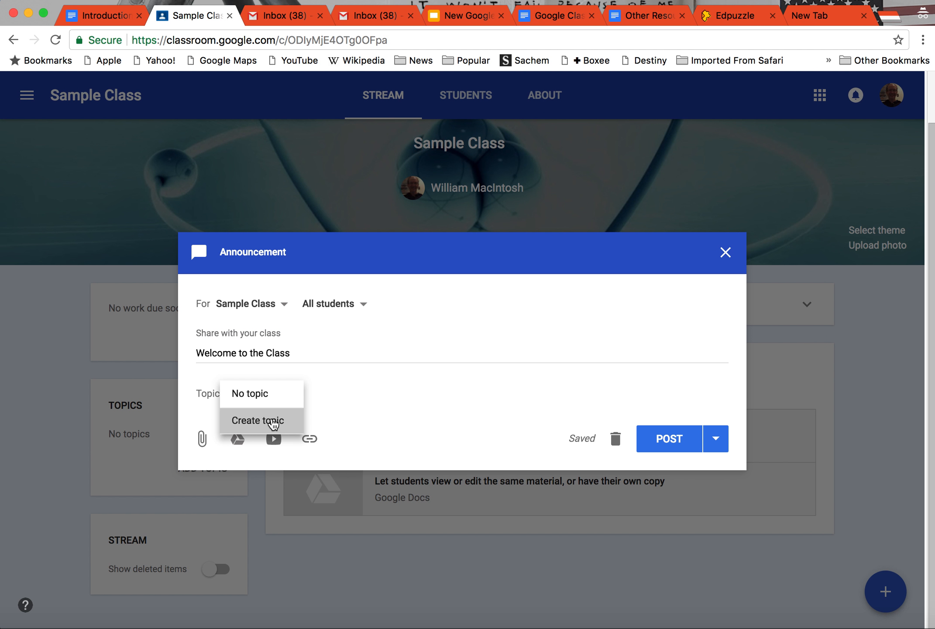
pyautogui.click(273, 421)
pyautogui.write('A')
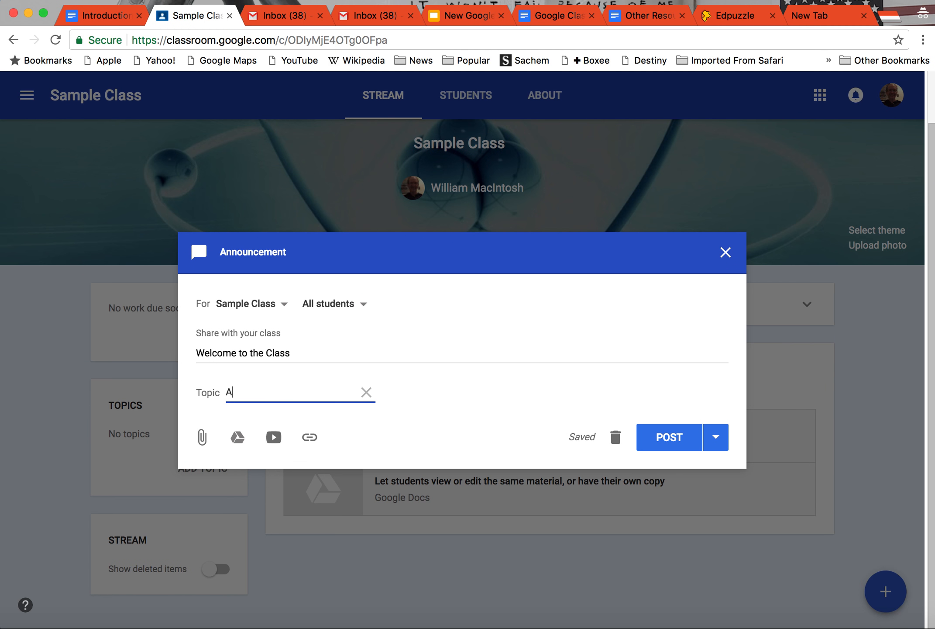
pyautogui.write('nnouncement')
# Step: Try including the Using Classroom class as an announcement recipient, and deselect it again
pyautogui.click(285, 304)
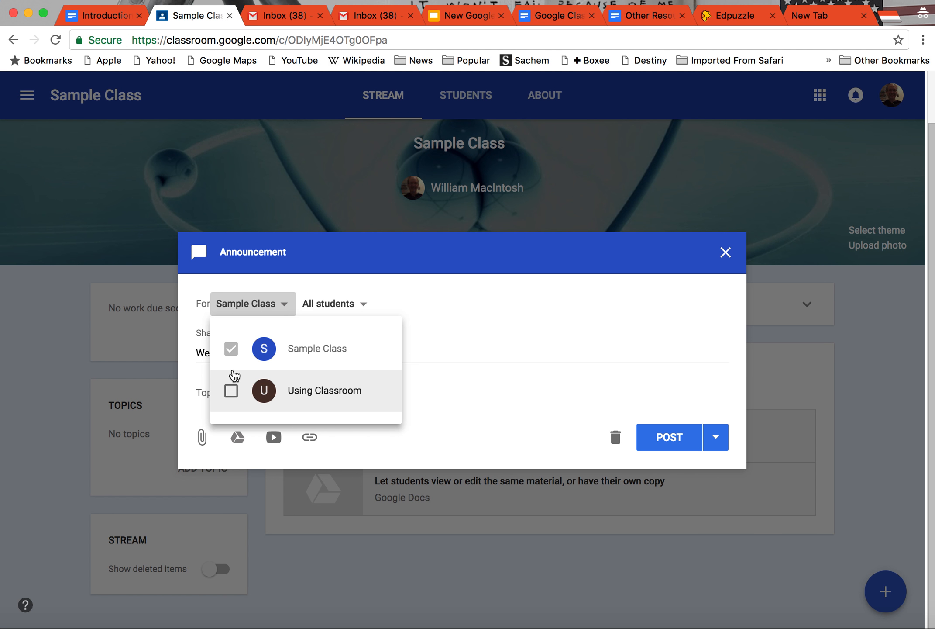
pyautogui.click(230, 394)
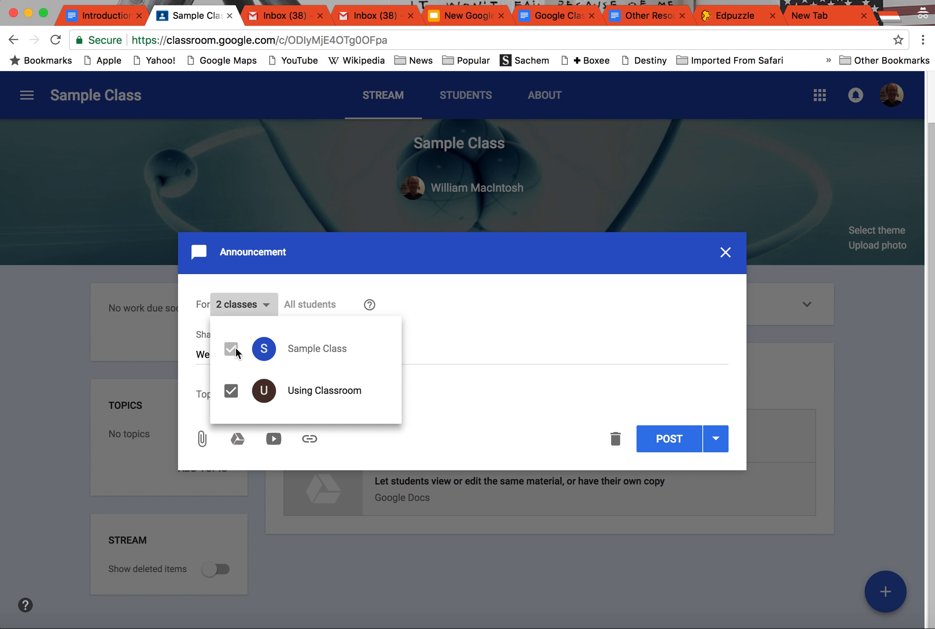
pyautogui.click(234, 392)
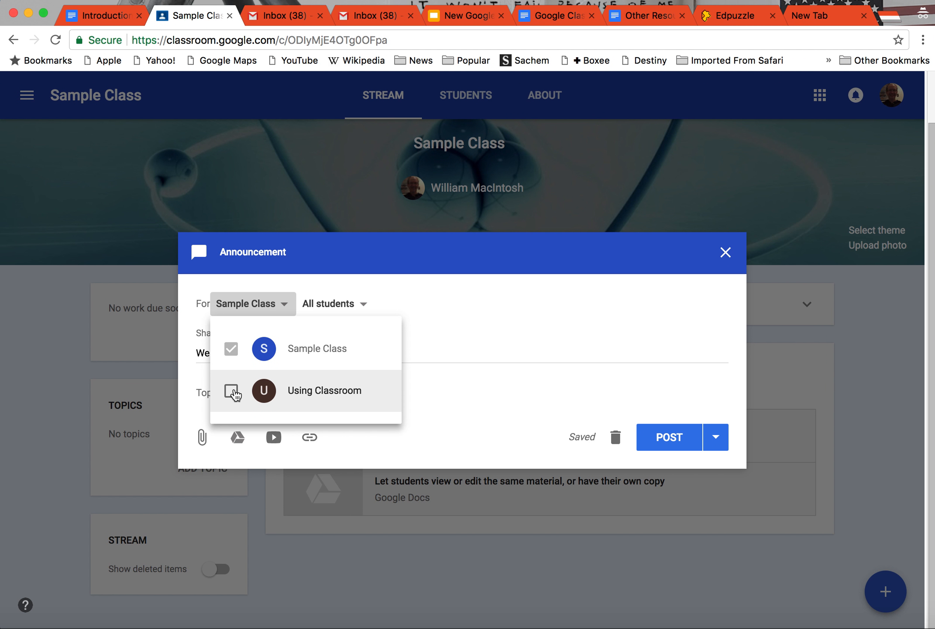
pyautogui.click(367, 308)
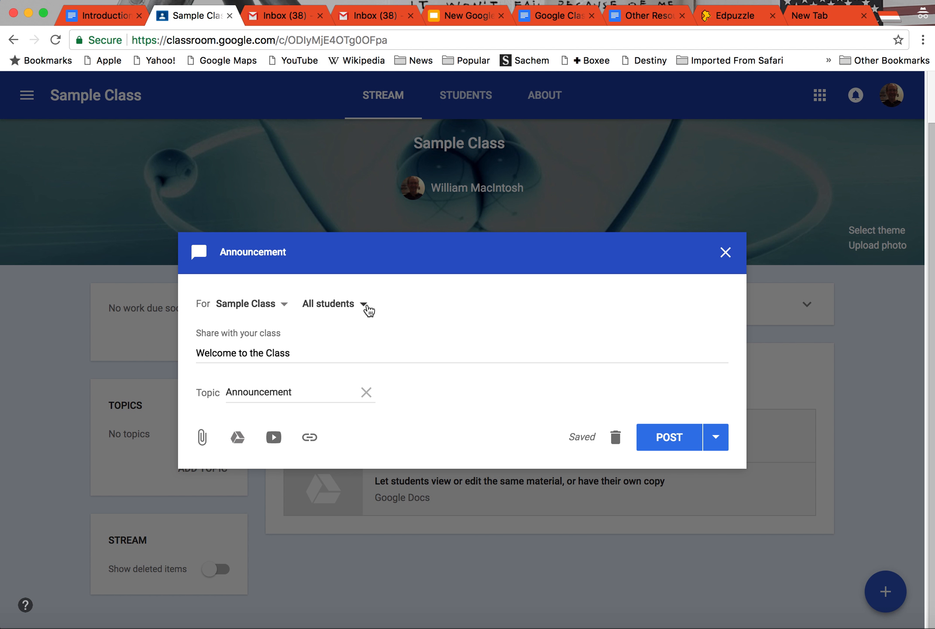
# Step: Check the announcement's student recipients, keep all students selected, and post it immediately
pyautogui.click(368, 309)
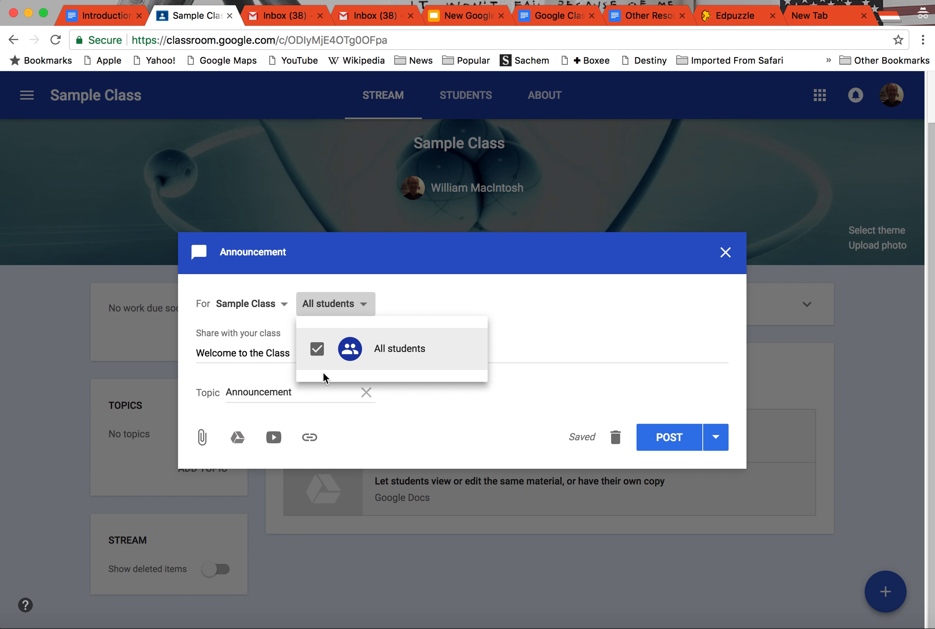
pyautogui.click(365, 308)
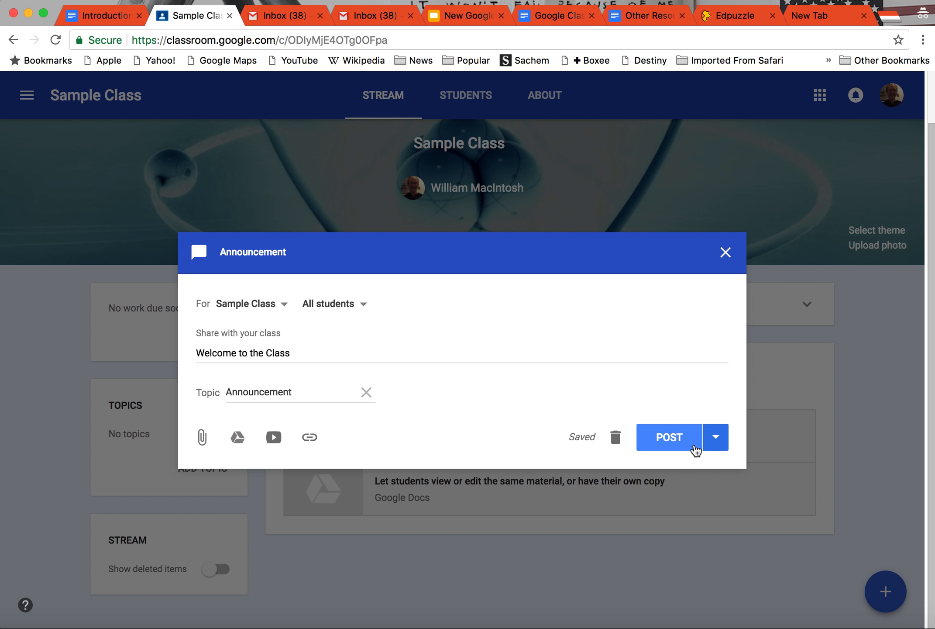
pyautogui.click(716, 437)
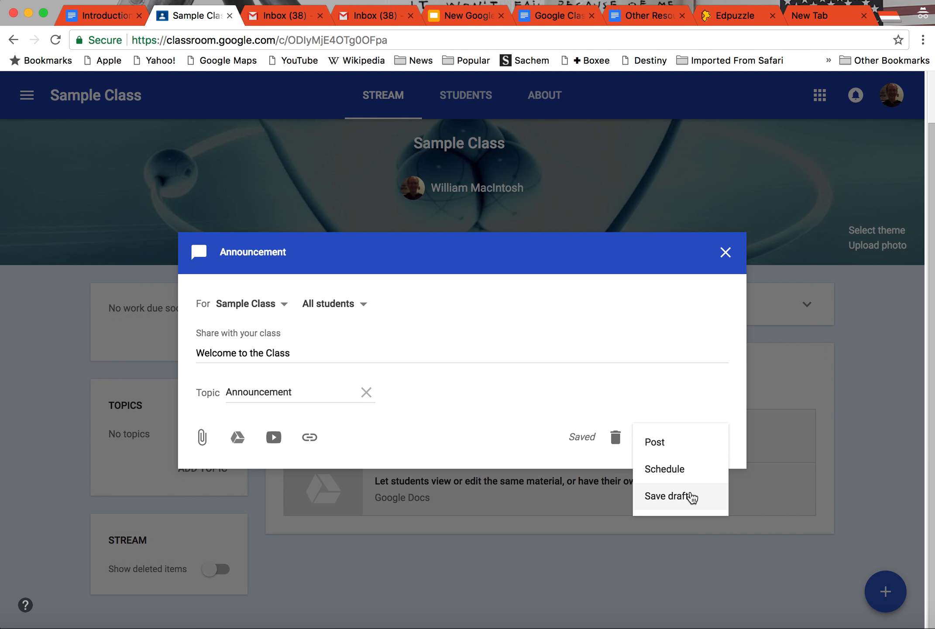
pyautogui.click(660, 440)
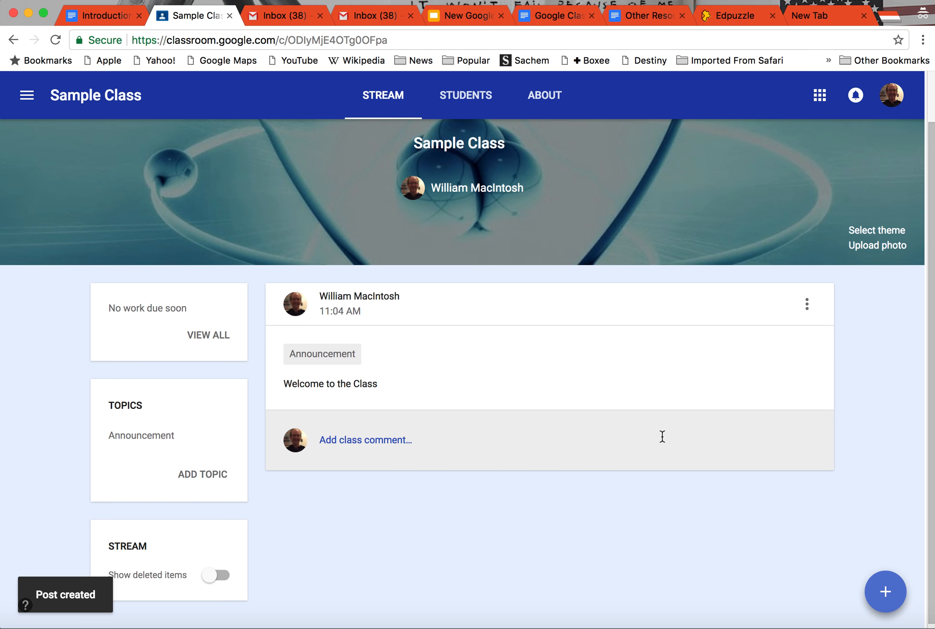
pyautogui.moveTo(887, 601)
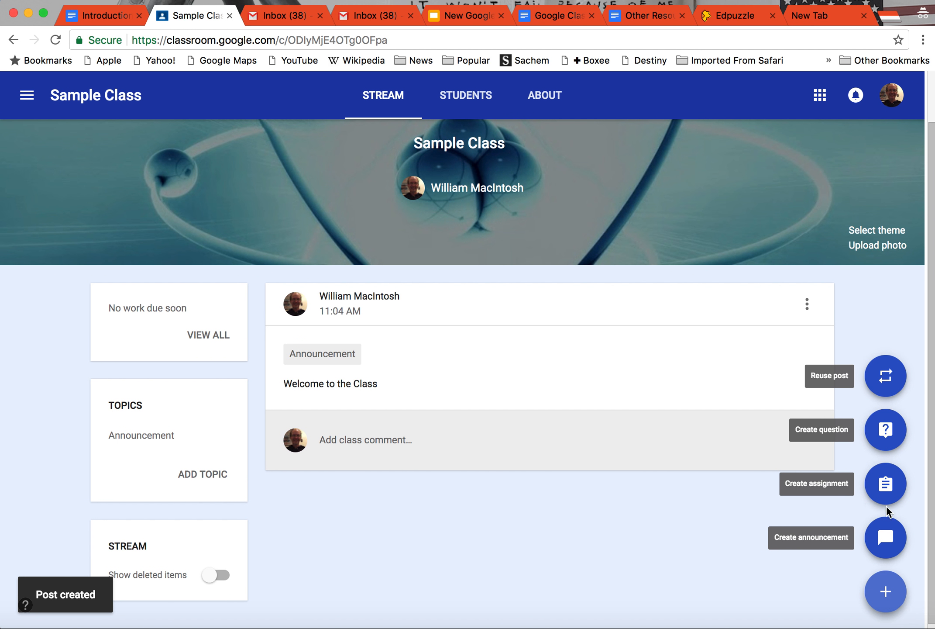
pyautogui.click(884, 482)
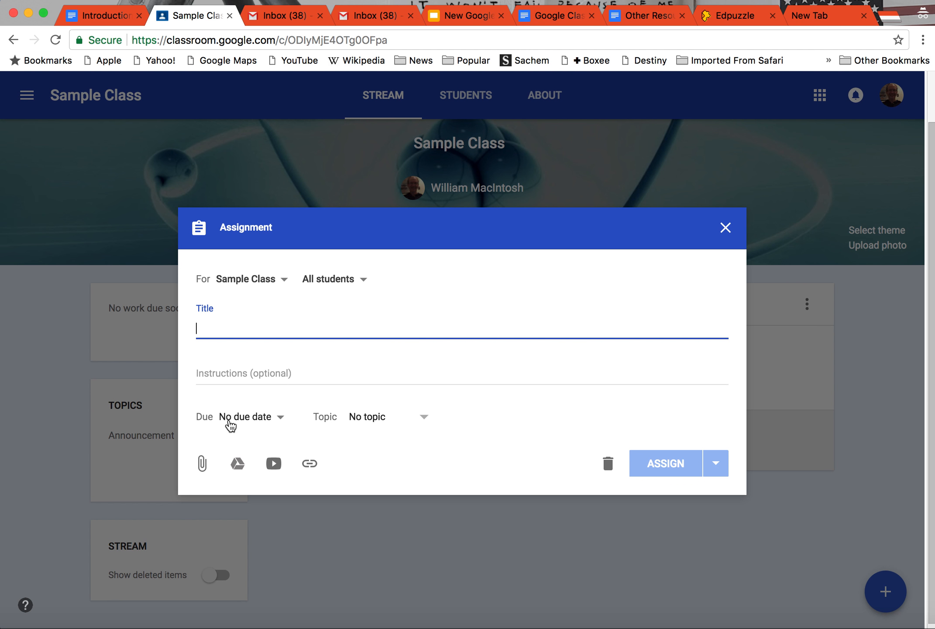
pyautogui.click(280, 418)
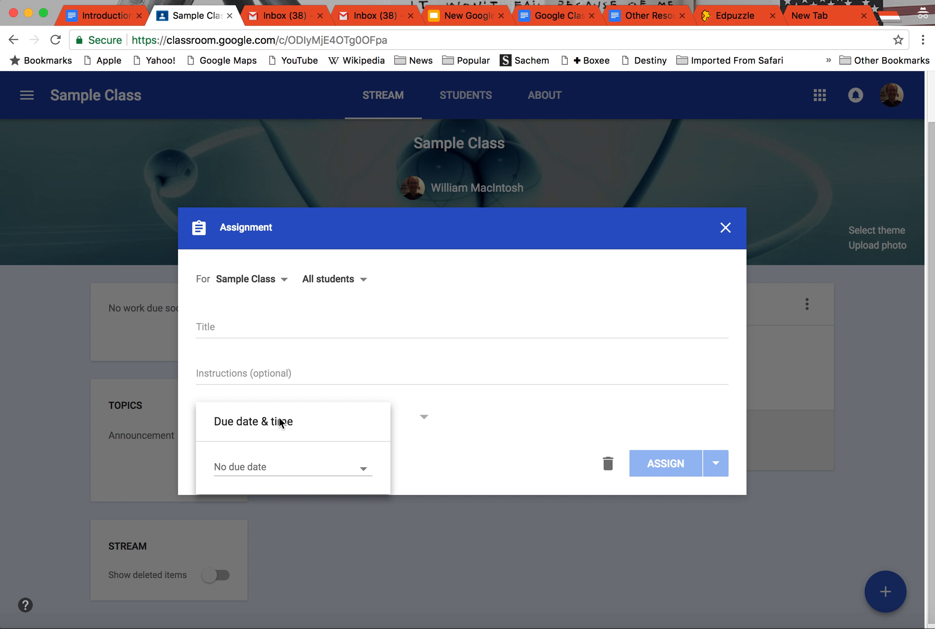
pyautogui.click(364, 467)
pyautogui.click(278, 545)
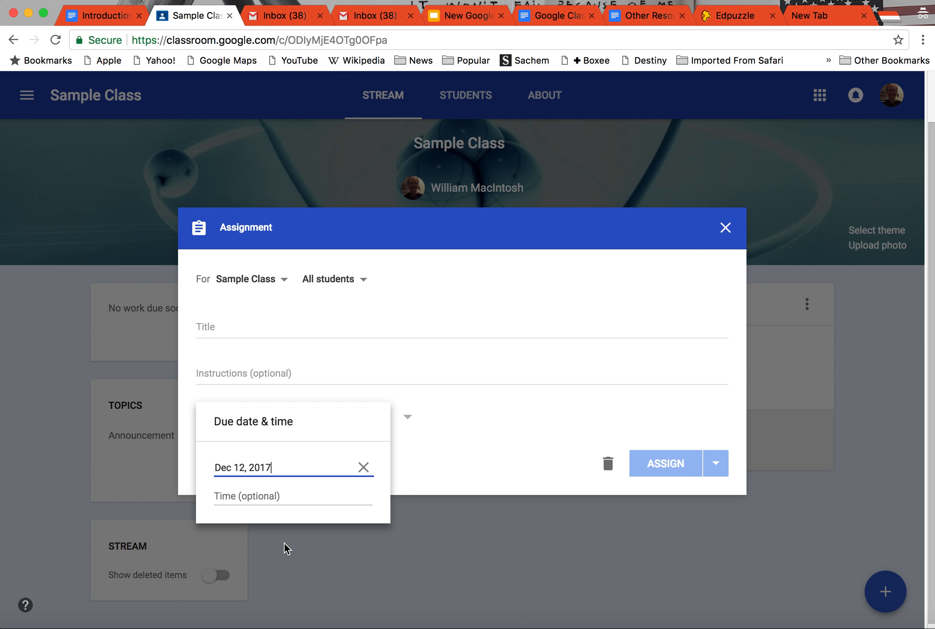
pyautogui.click(435, 468)
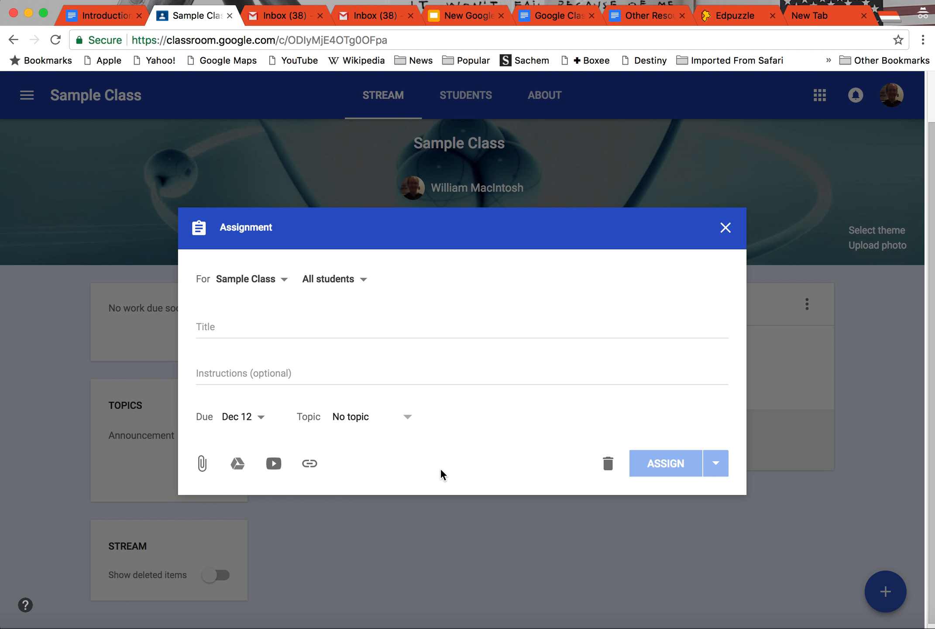
pyautogui.click(408, 418)
pyautogui.click(467, 452)
pyautogui.click(284, 281)
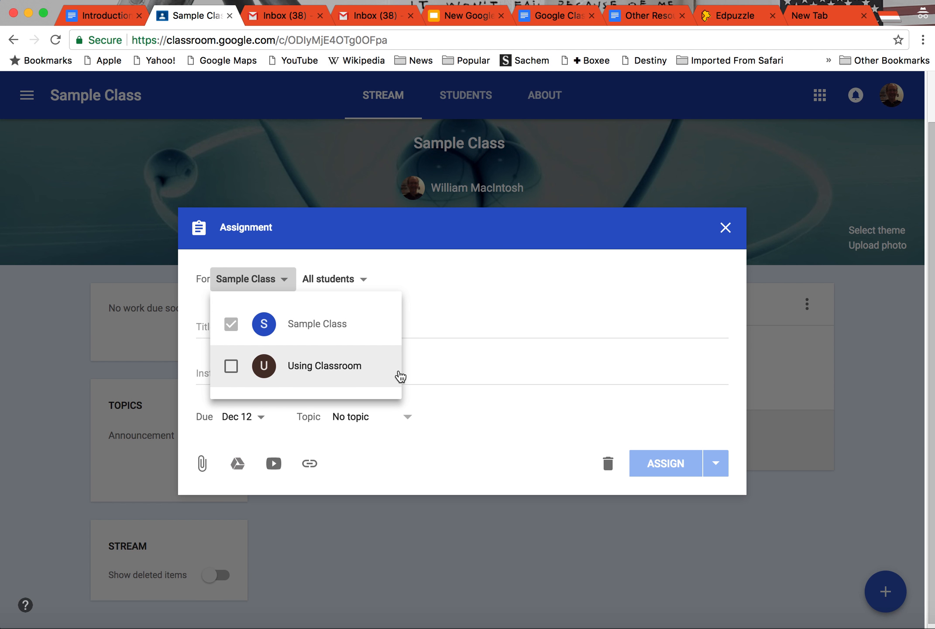
pyautogui.click(508, 321)
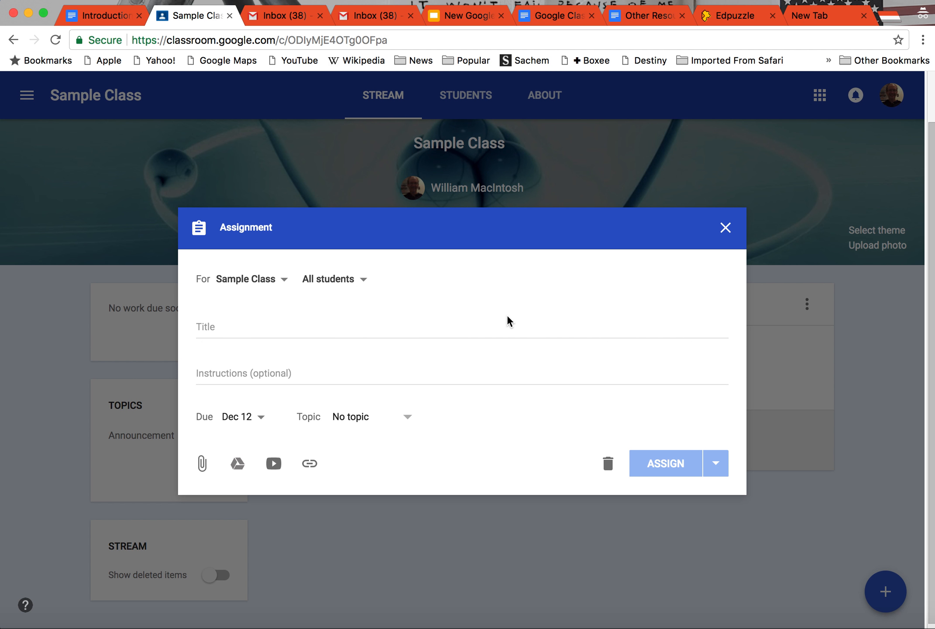
pyautogui.click(726, 229)
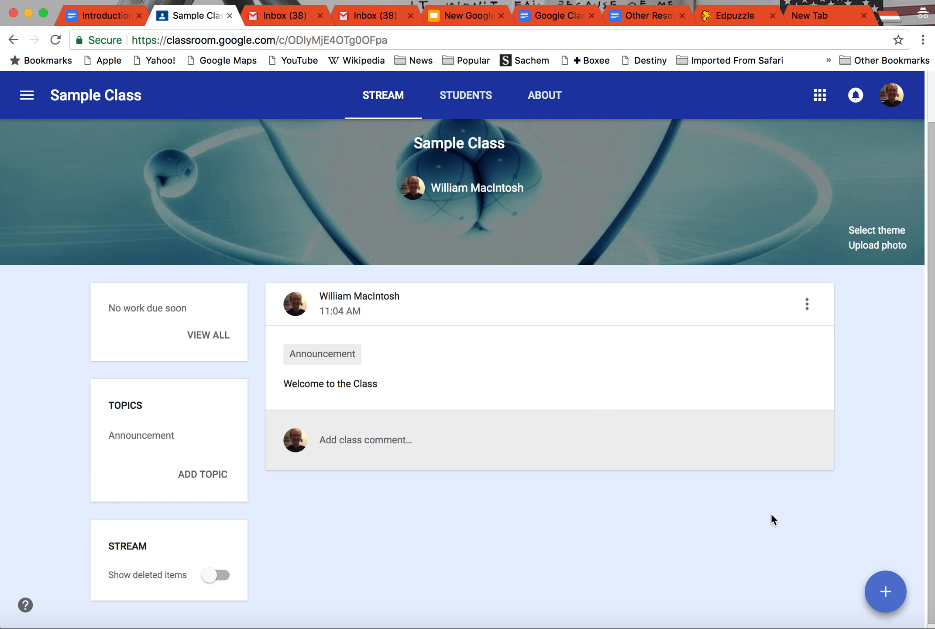